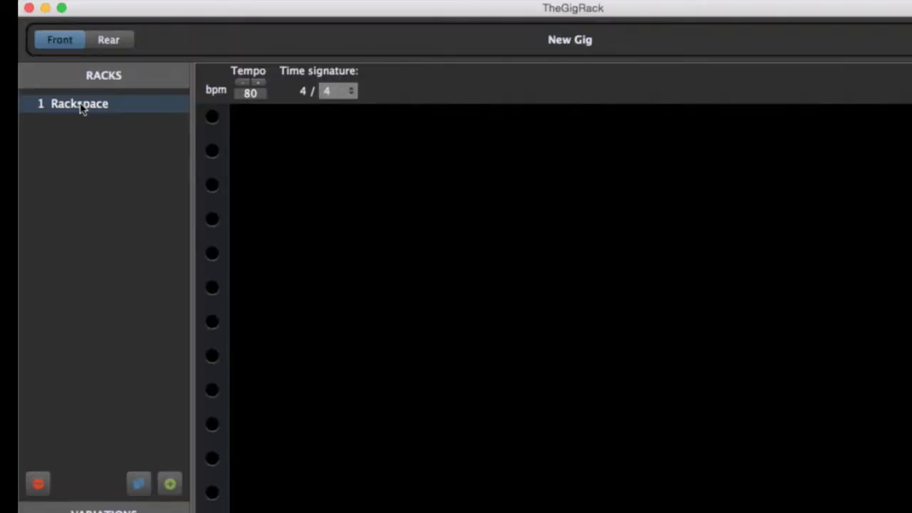
Rename the rack to 'My First Song' and move the MIDI In (OMNI) block to the upper left
{"action": "double_click", "coordinate": [81, 107]}
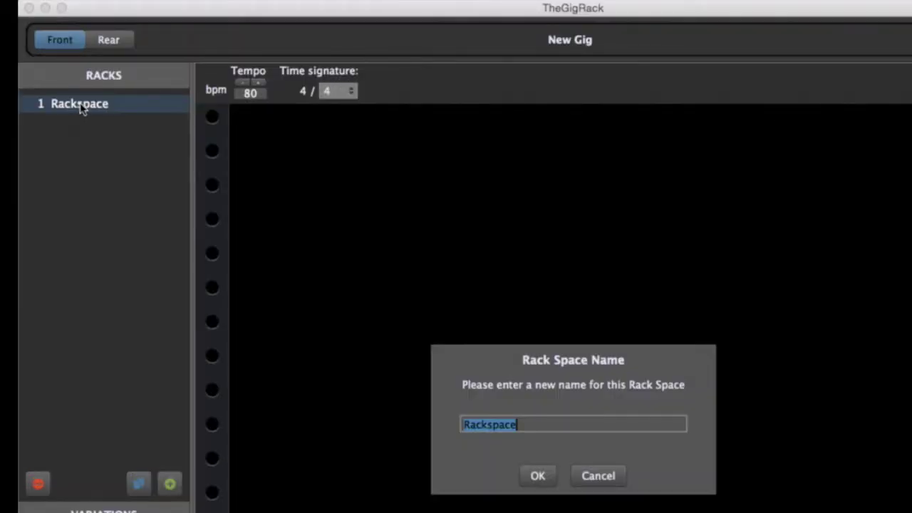
{"action": "type", "text": "My First Song"}
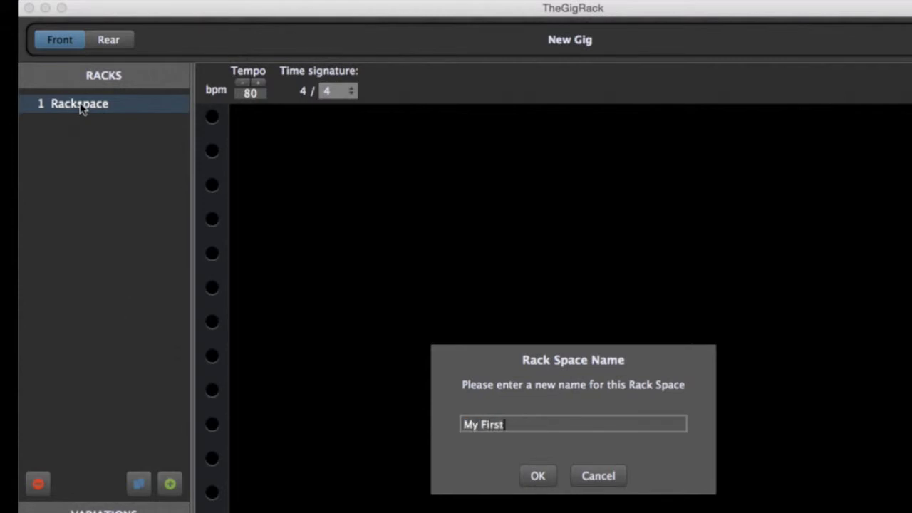
{"action": "key", "text": "Return"}
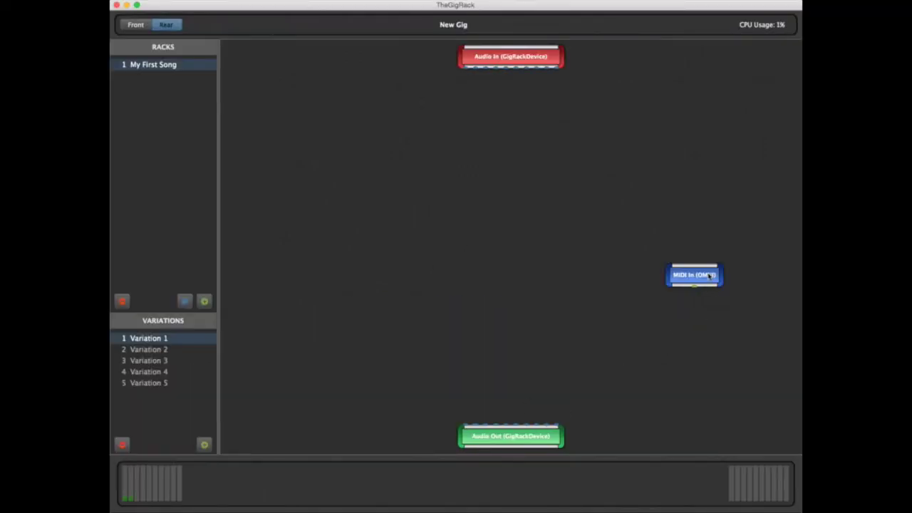
{"action": "left_click_drag", "start_coordinate": [709, 282], "coordinate": [299, 128]}
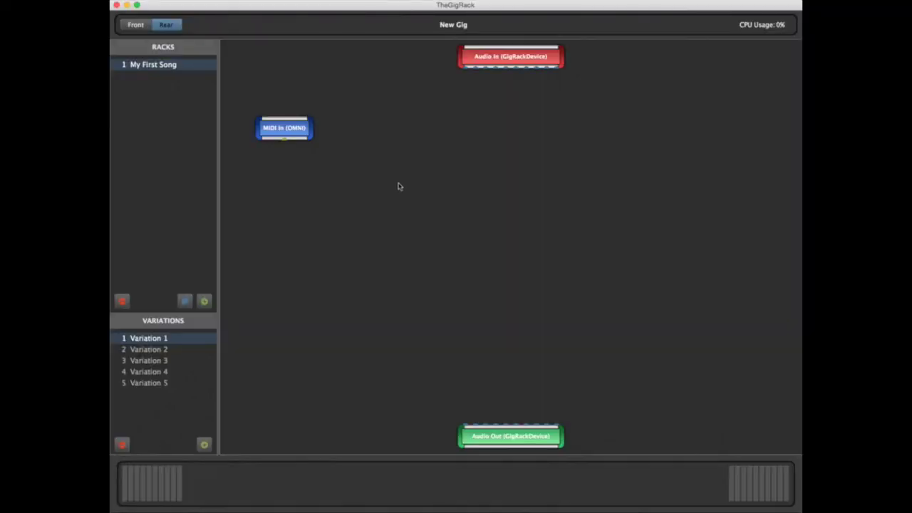
Add a Native Instruments FM8 instrument block to the rear wiring view
{"action": "right_click", "coordinate": [441, 171]}
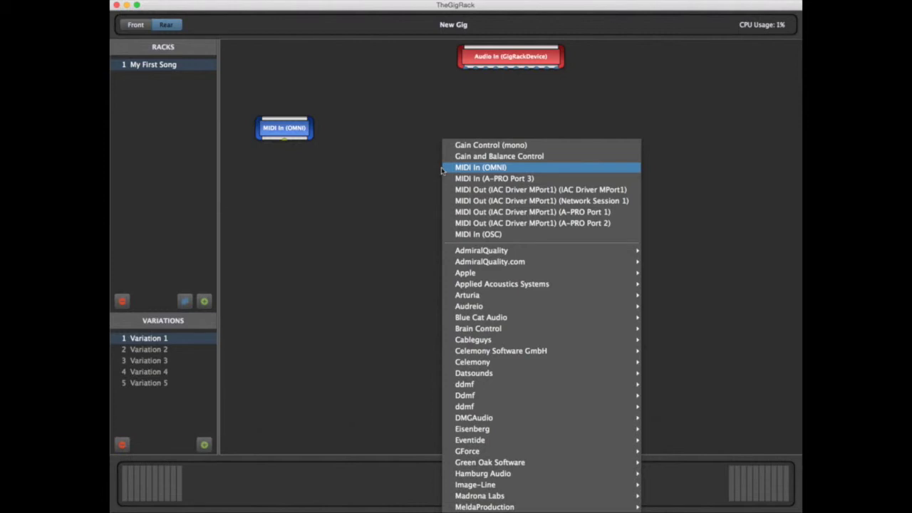
{"action": "mouse_move", "coordinate": [542, 506]}
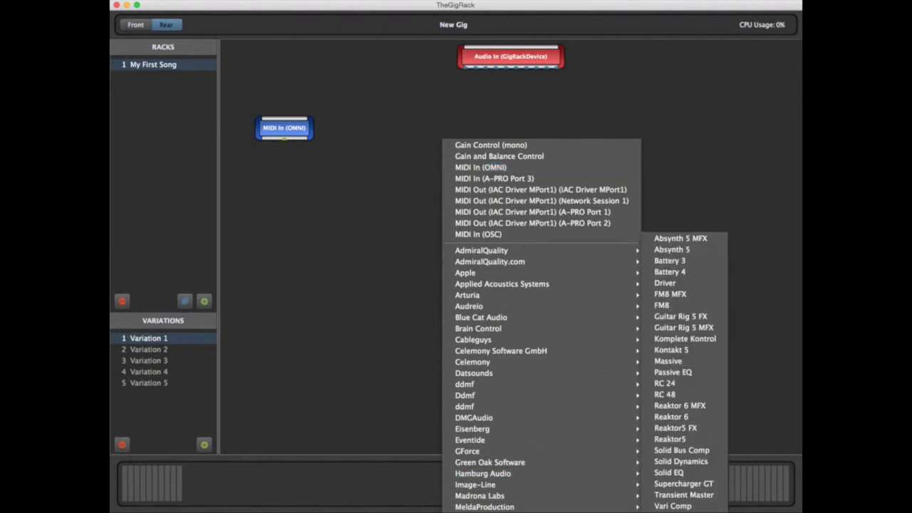
{"action": "left_click", "coordinate": [685, 306]}
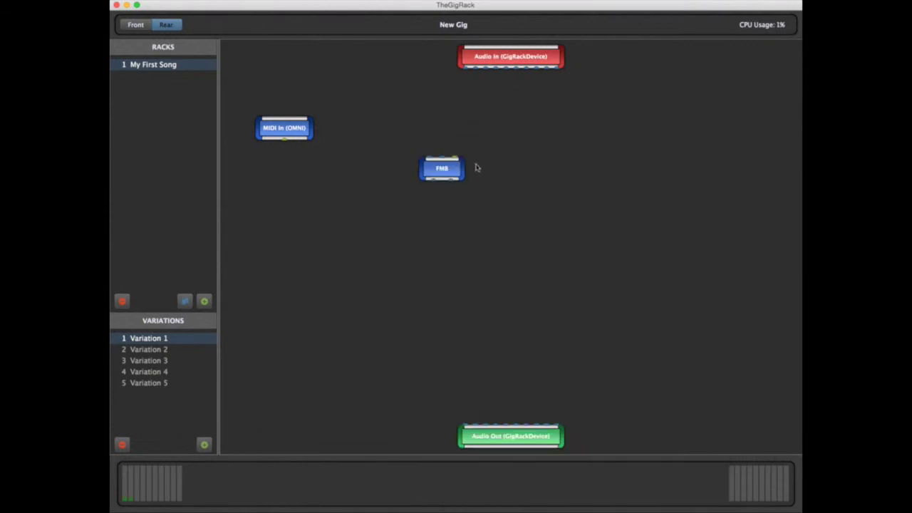
Cable MIDI In (OMNI) into FM8, place FM8 below it, and route both FM8 outputs to Audio Out
{"action": "left_click_drag", "start_coordinate": [442, 168], "coordinate": [397, 196]}
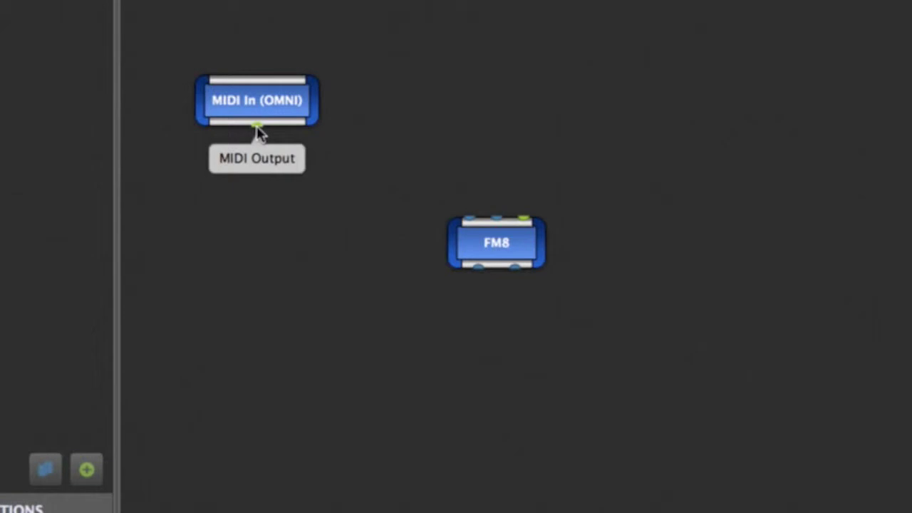
{"action": "left_click_drag", "start_coordinate": [285, 143], "coordinate": [384, 166]}
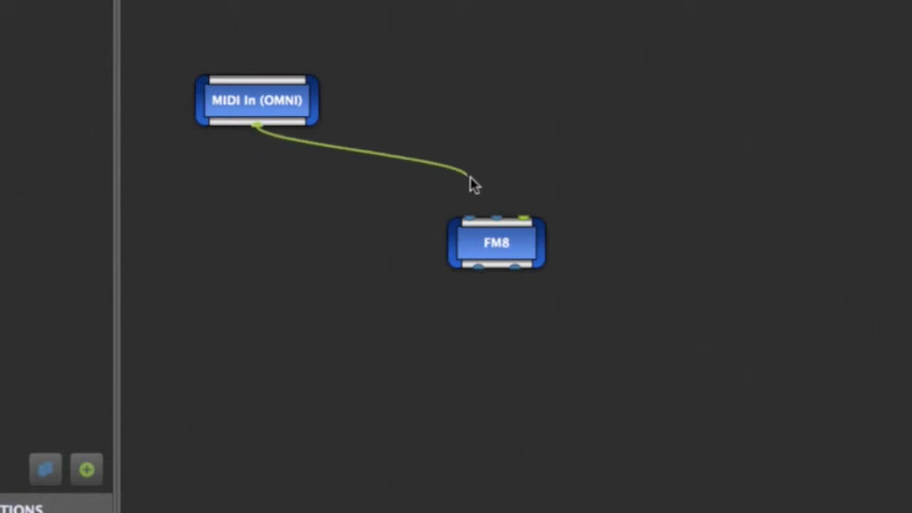
{"action": "left_click_drag", "start_coordinate": [474, 183], "coordinate": [525, 215]}
{"action": "left_click_drag", "start_coordinate": [514, 247], "coordinate": [248, 231]}
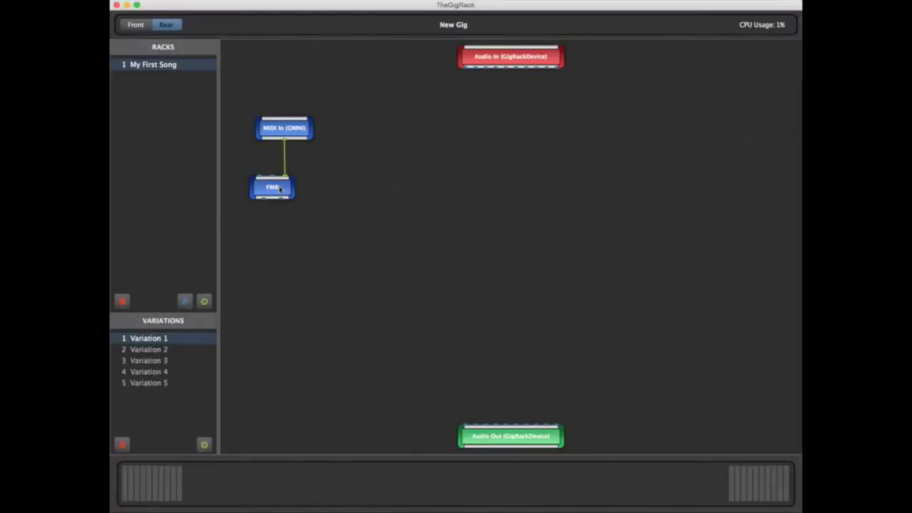
{"action": "left_click_drag", "start_coordinate": [262, 202], "coordinate": [465, 425]}
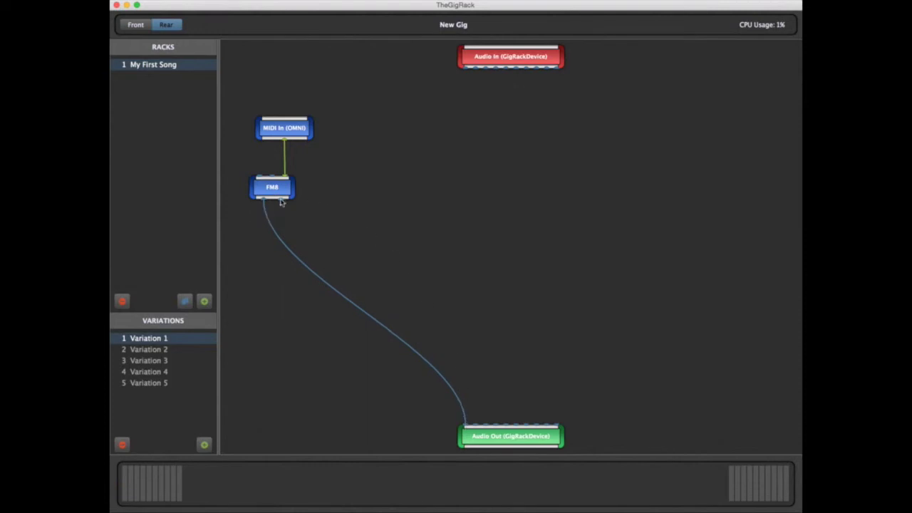
{"action": "left_click_drag", "start_coordinate": [281, 202], "coordinate": [475, 428]}
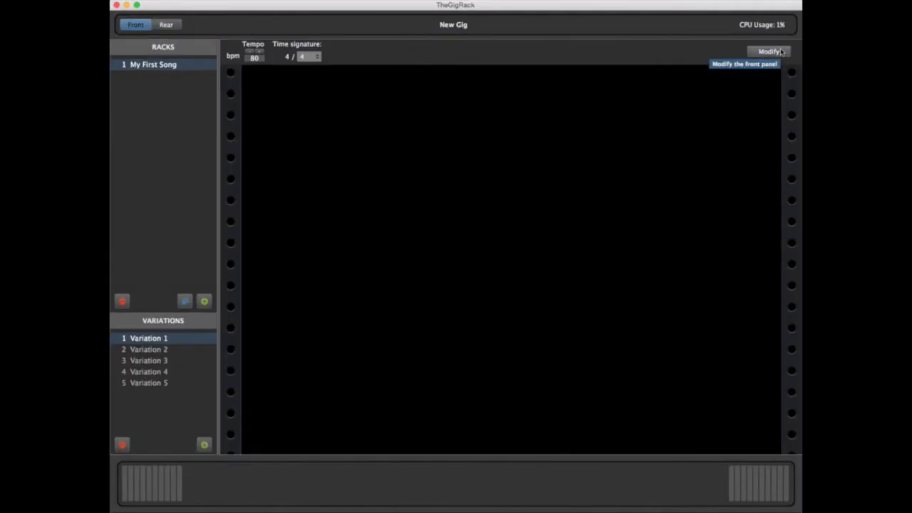
Add a new 2U panel to the front of the rack and place a Blue knob on it
{"action": "left_click", "coordinate": [781, 52]}
{"action": "left_click", "coordinate": [517, 76]}
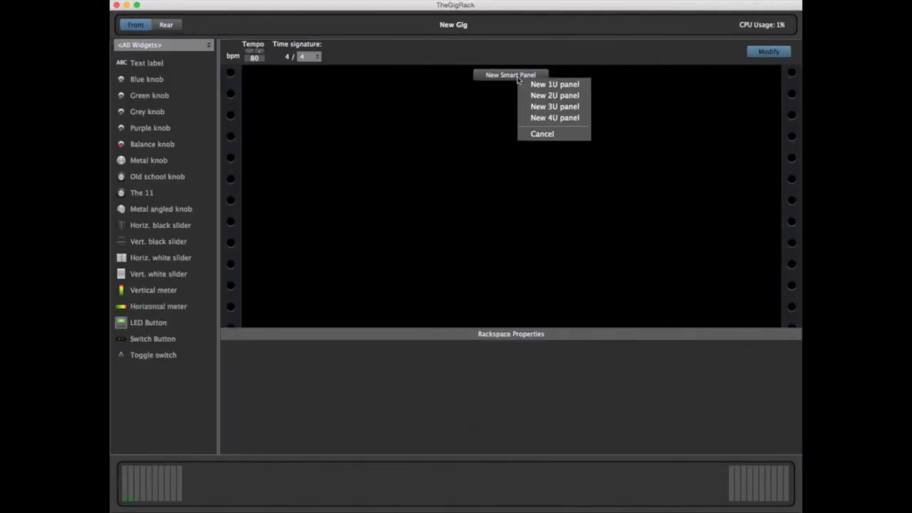
{"action": "left_click", "coordinate": [554, 97]}
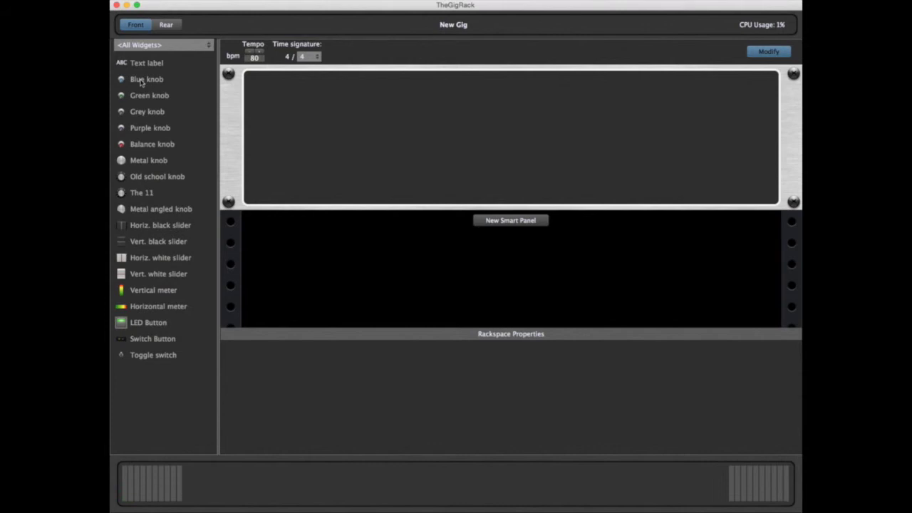
{"action": "left_click_drag", "start_coordinate": [141, 82], "coordinate": [309, 107]}
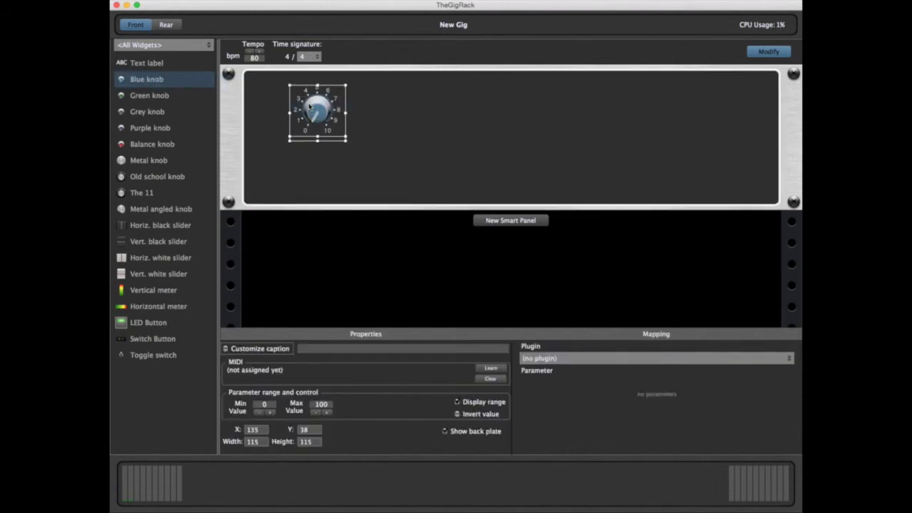
Turn the blue knob down from about 8 to 3, then select it in edit mode to show its settings
{"action": "left_click", "coordinate": [775, 53]}
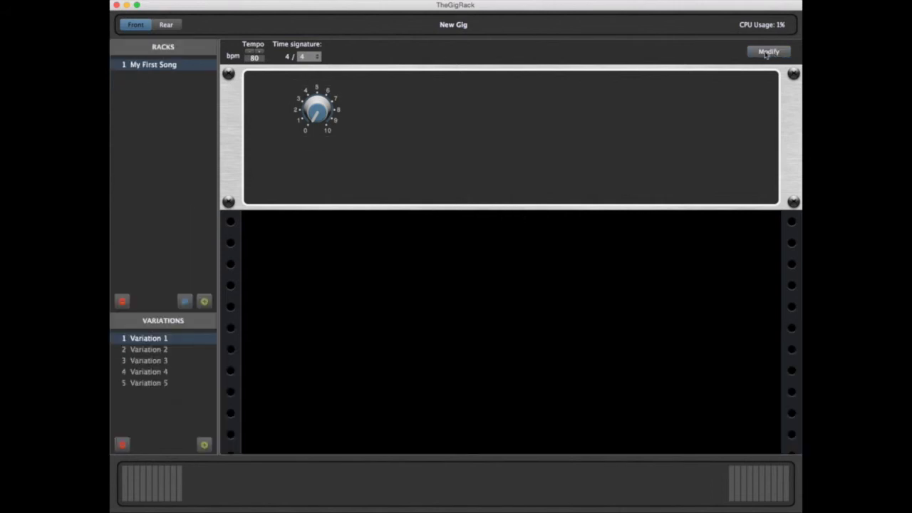
{"action": "left_click_drag", "start_coordinate": [321, 119], "coordinate": [295, 142]}
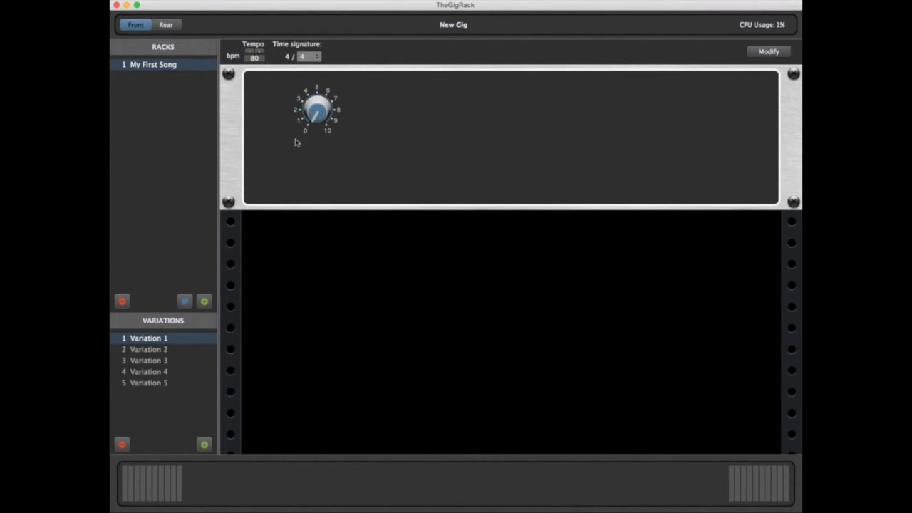
{"action": "left_click", "coordinate": [768, 52]}
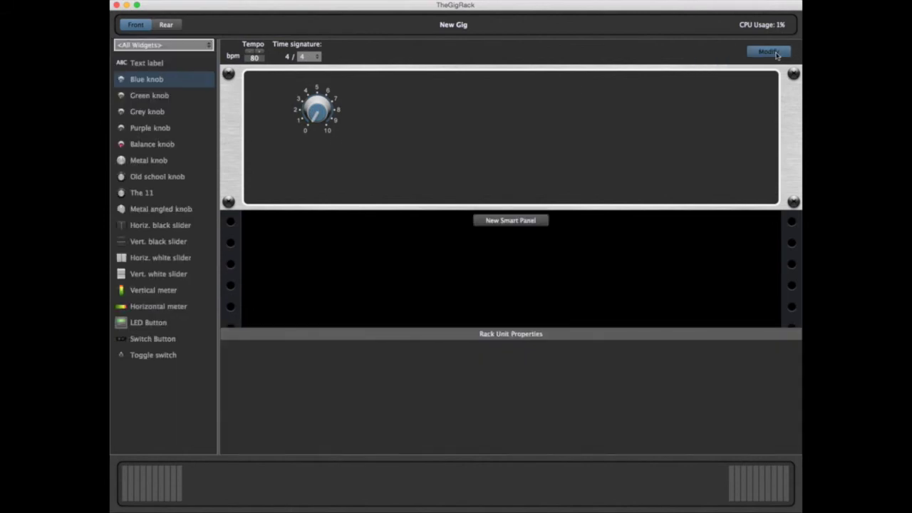
{"action": "left_click", "coordinate": [315, 111]}
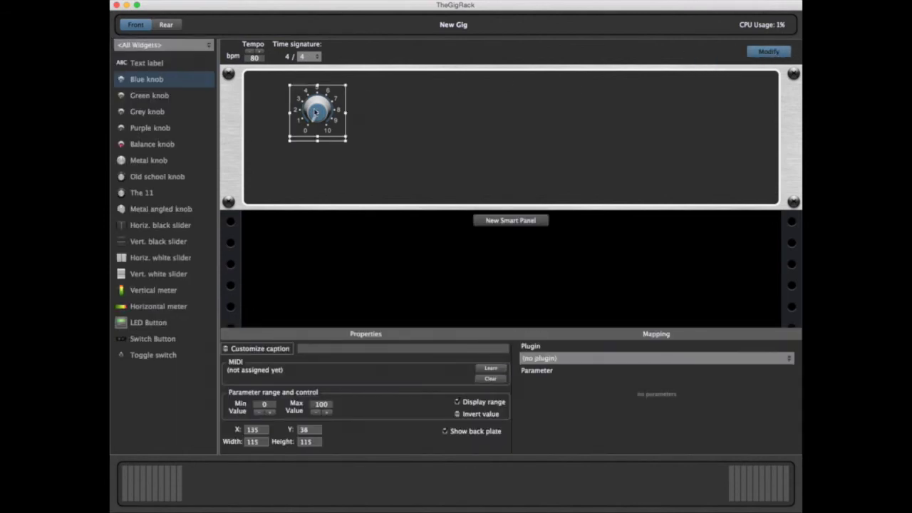
Set the knob's mapping plugin to FM8, browse its parameter list, and arm Learn
{"action": "left_click", "coordinate": [547, 358]}
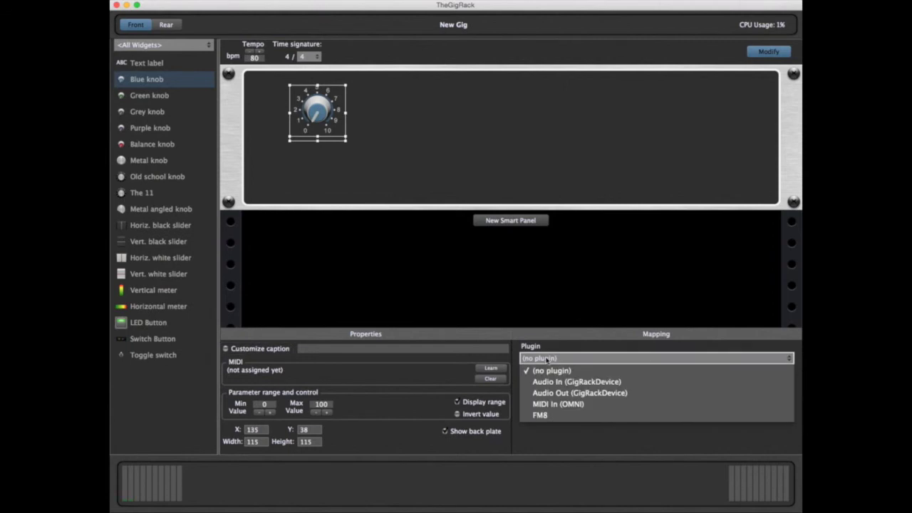
{"action": "left_click", "coordinate": [555, 416]}
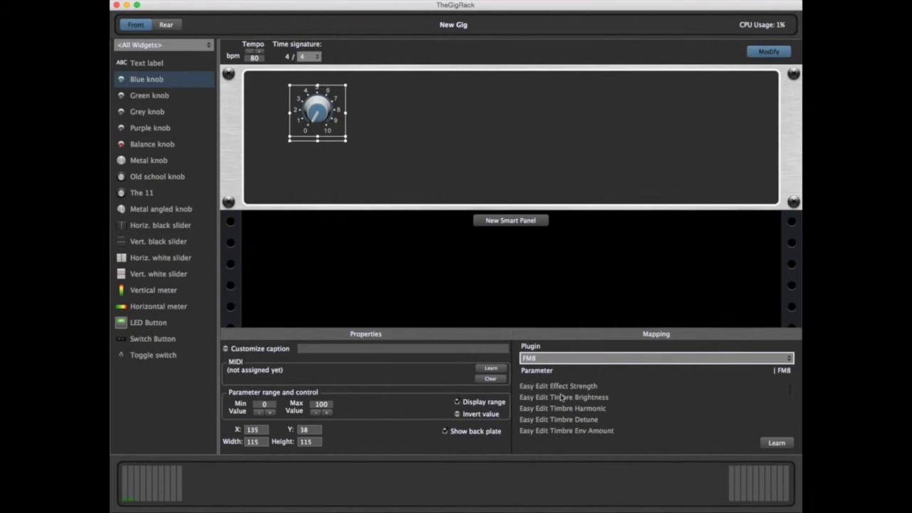
{"action": "scroll", "coordinate": [561, 397], "scroll_direction": "down", "scroll_amount": 5}
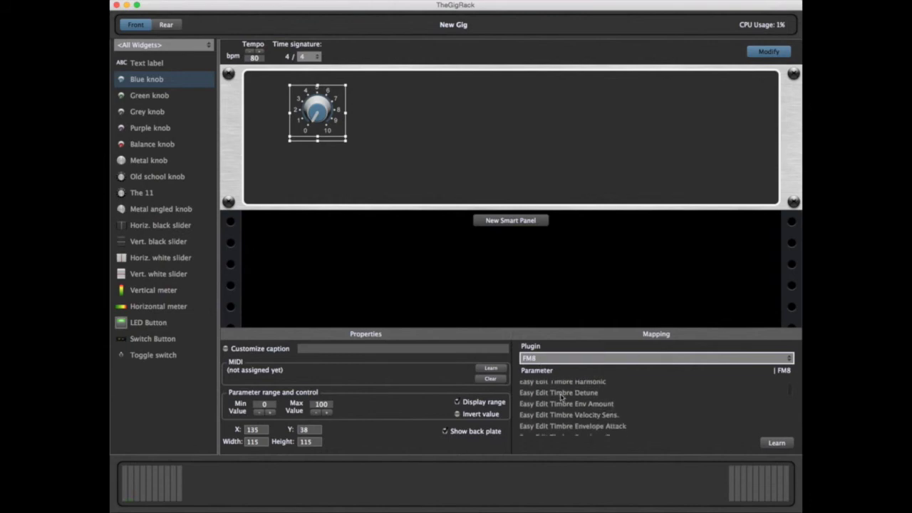
{"action": "scroll", "coordinate": [561, 397], "scroll_direction": "down", "scroll_amount": 5}
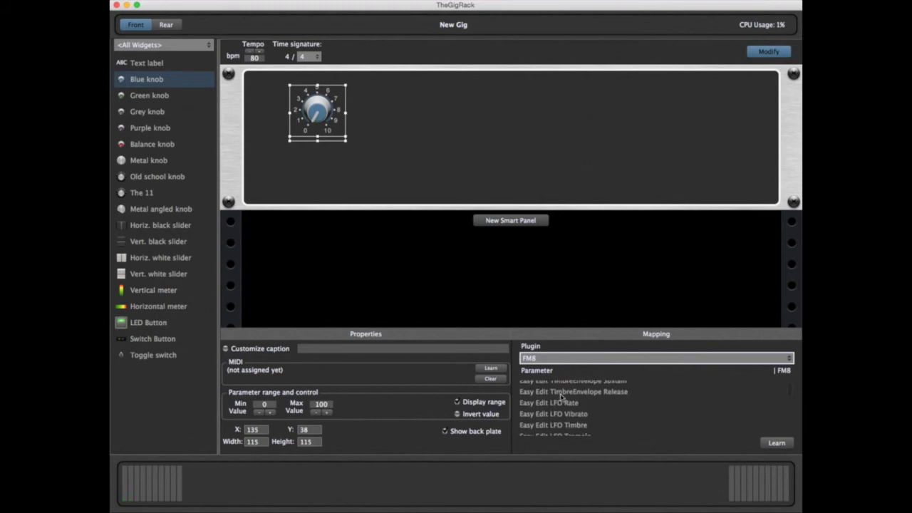
{"action": "scroll", "coordinate": [561, 397], "scroll_direction": "down", "scroll_amount": 4}
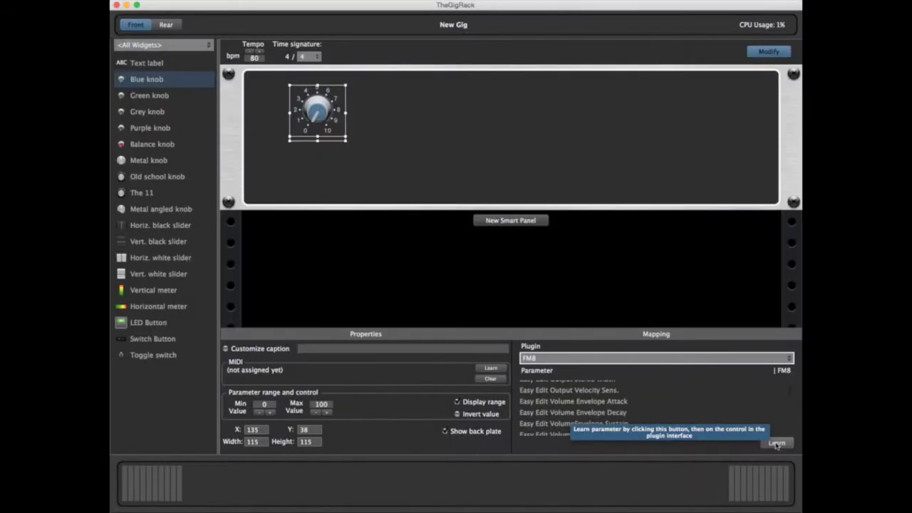
{"action": "left_click", "coordinate": [776, 443]}
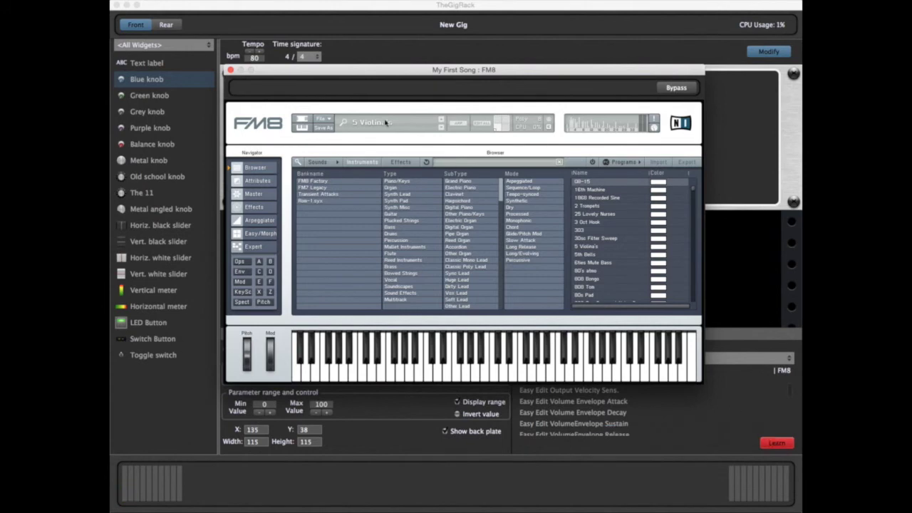
Choose FM8's Grand Piano subtype and learn its Master page Output Volume onto the knob, at about 63
{"action": "left_click", "coordinate": [456, 182]}
{"action": "left_click_drag", "start_coordinate": [415, 69], "coordinate": [476, 151]}
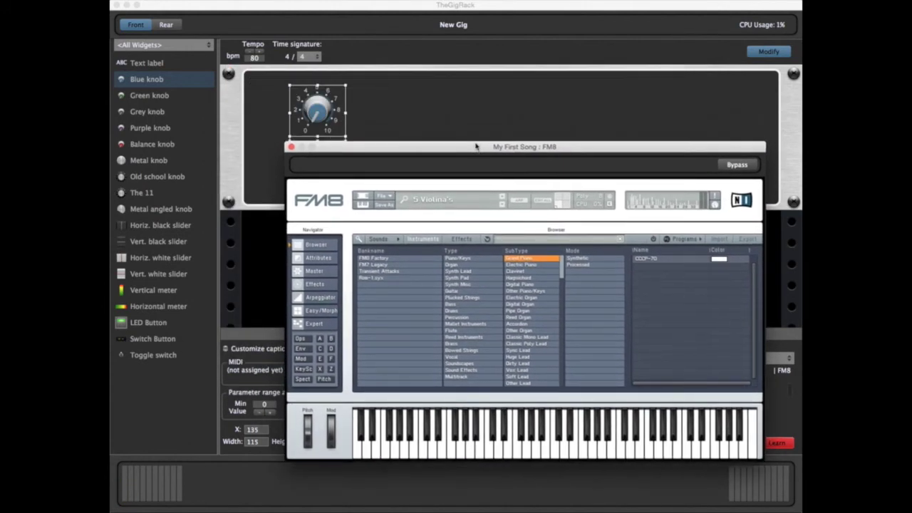
{"action": "left_click", "coordinate": [316, 276]}
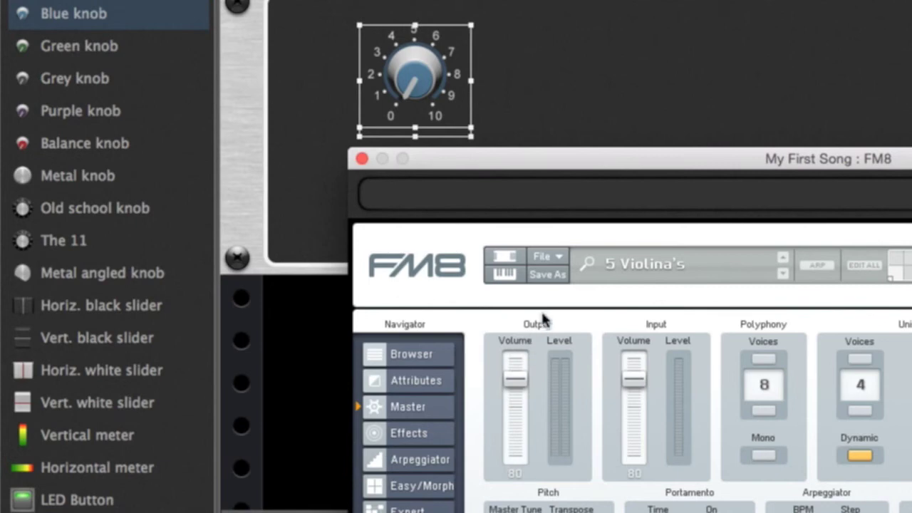
{"action": "left_click", "coordinate": [514, 382]}
{"action": "left_click_drag", "start_coordinate": [514, 383], "coordinate": [489, 404]}
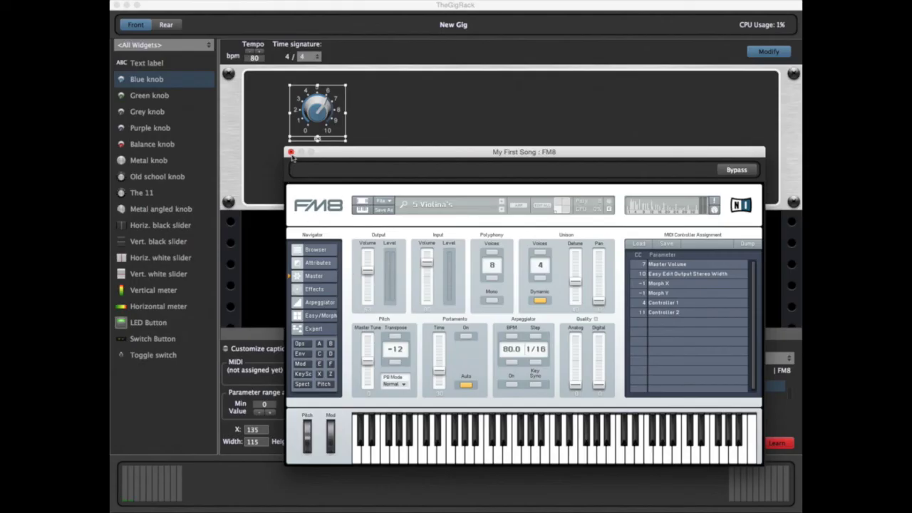
Close FM8, turn off Learn and edit mode, then turn the Master Volume knob up to test it
{"action": "left_click", "coordinate": [290, 154]}
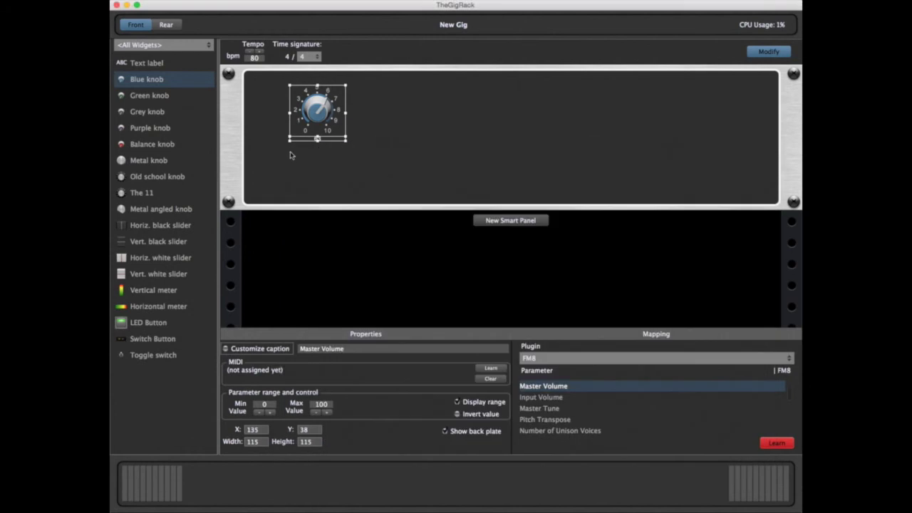
{"action": "left_click", "coordinate": [777, 443]}
{"action": "left_click", "coordinate": [766, 52]}
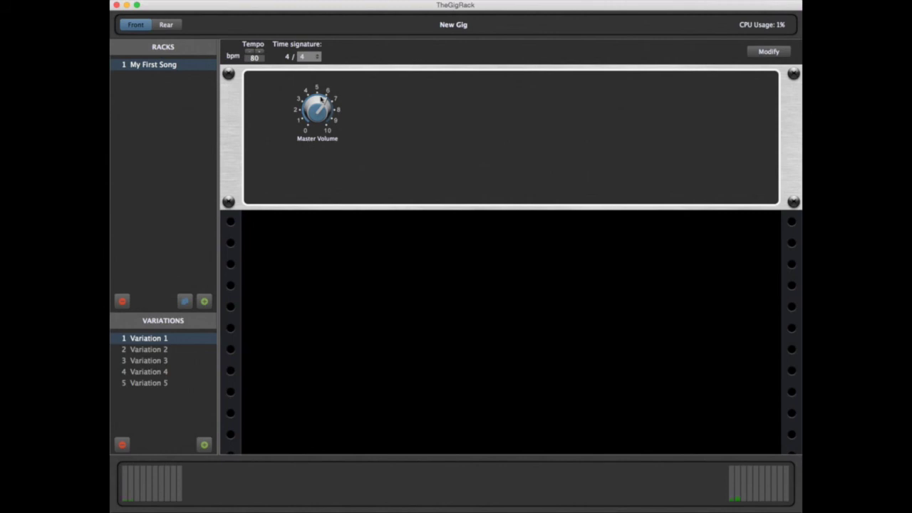
{"action": "left_click_drag", "start_coordinate": [322, 102], "coordinate": [310, 144]}
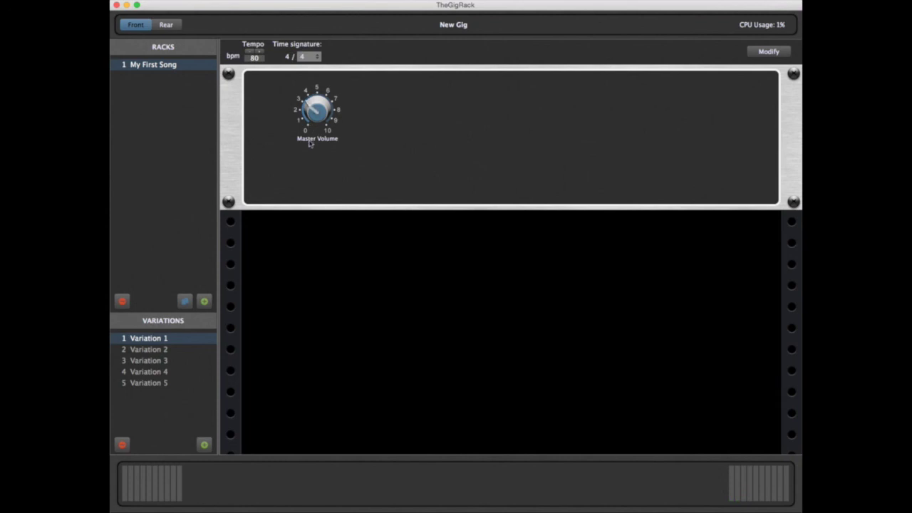